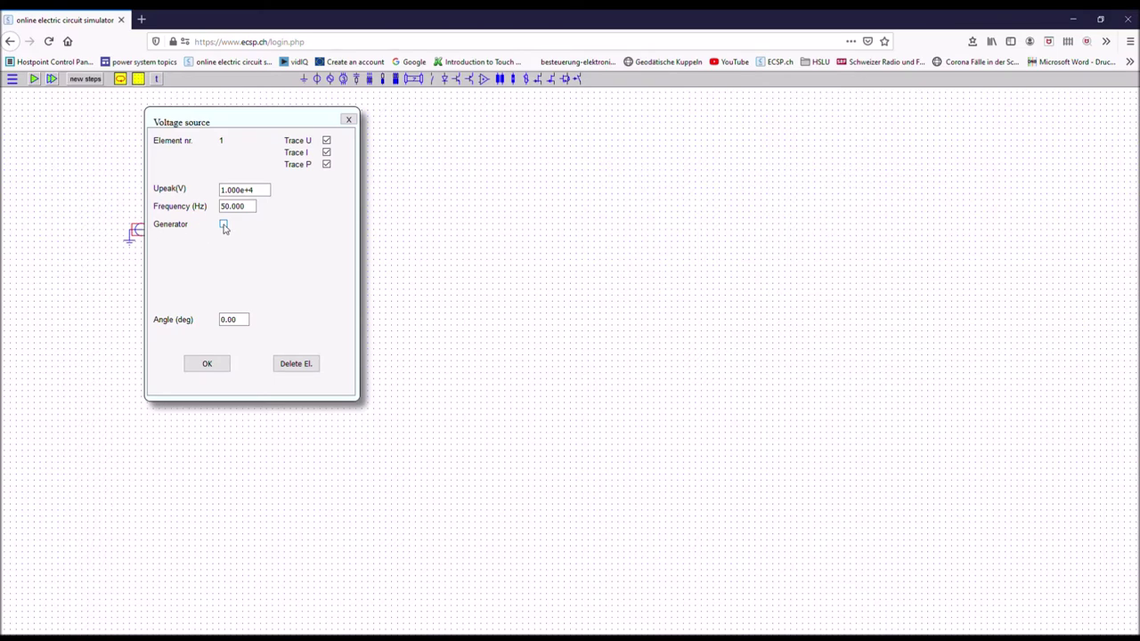
- Configure the voltage source as a generator
left_click(224, 225)
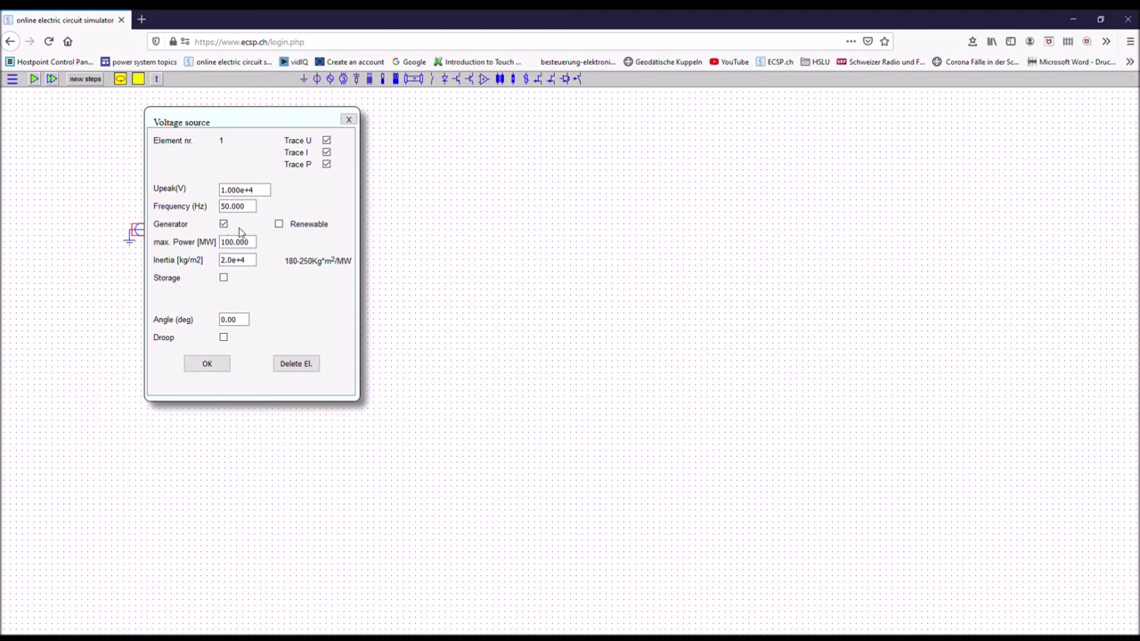
double_click(250, 241)
left_click(164, 246)
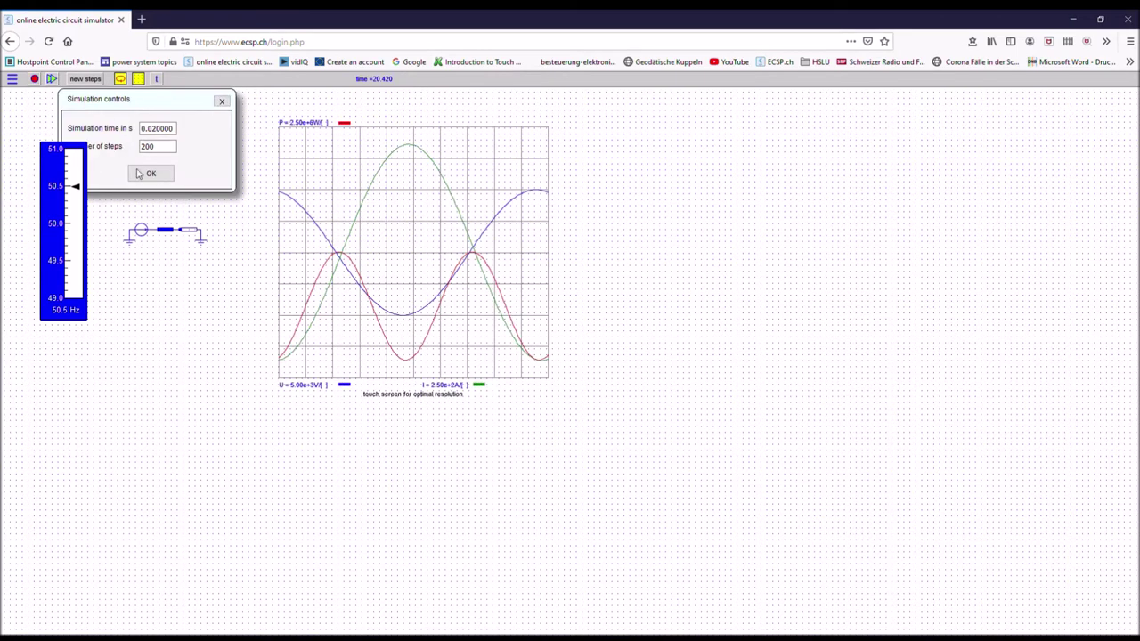
- Run the simulation with 0.02 s and 200 steps and raise the generator's power while it runs
left_click(140, 173)
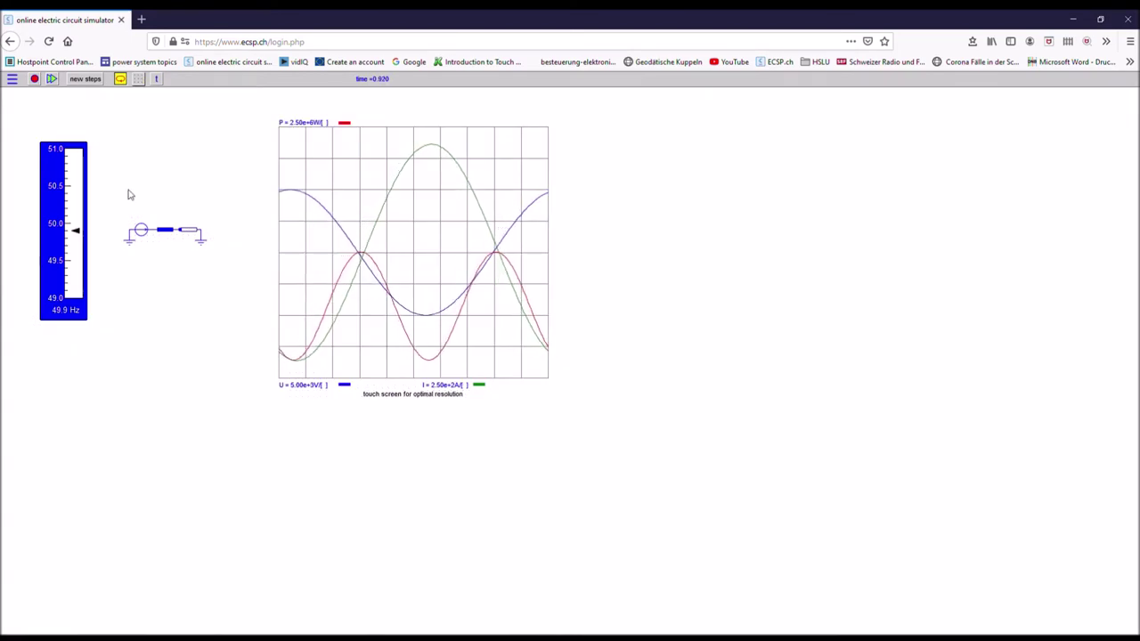
left_click(138, 231)
left_click_drag(138, 230, 138, 230)
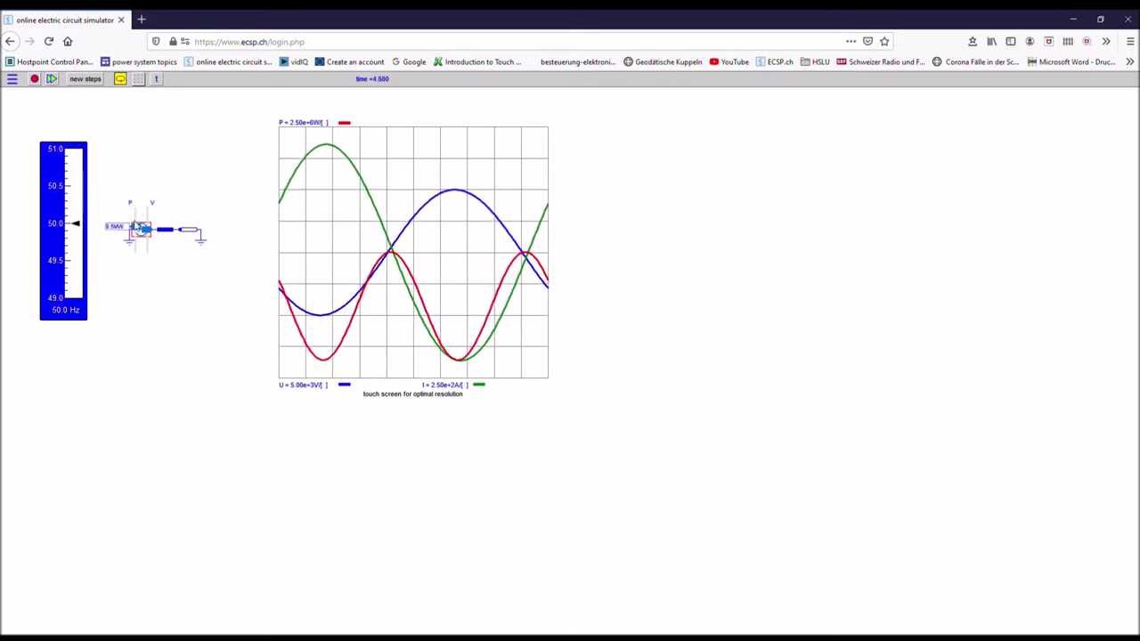
left_click(143, 230)
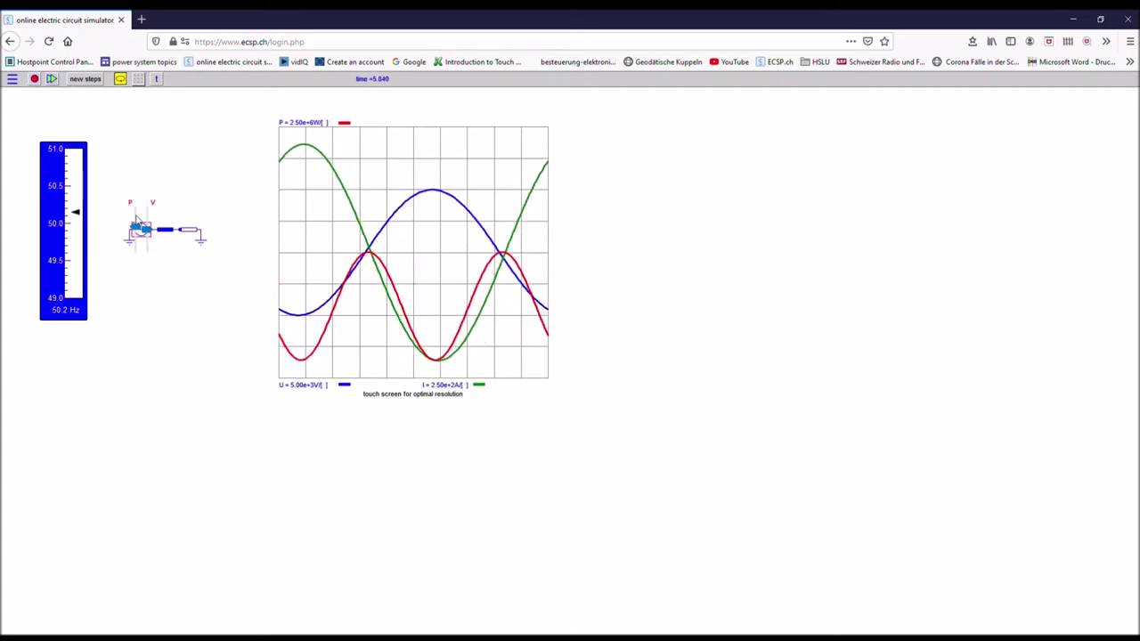
left_click(138, 228)
left_click(138, 233)
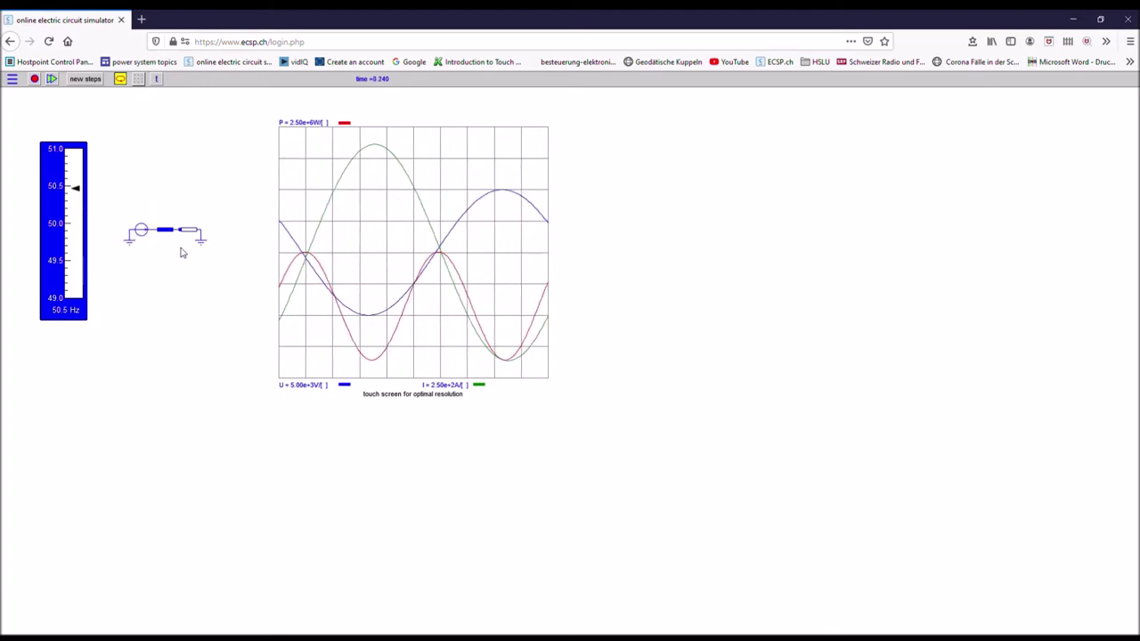
- Lower the load resistor's resistance in the running simulation to increase the load
left_click_drag(188, 233, 189, 242)
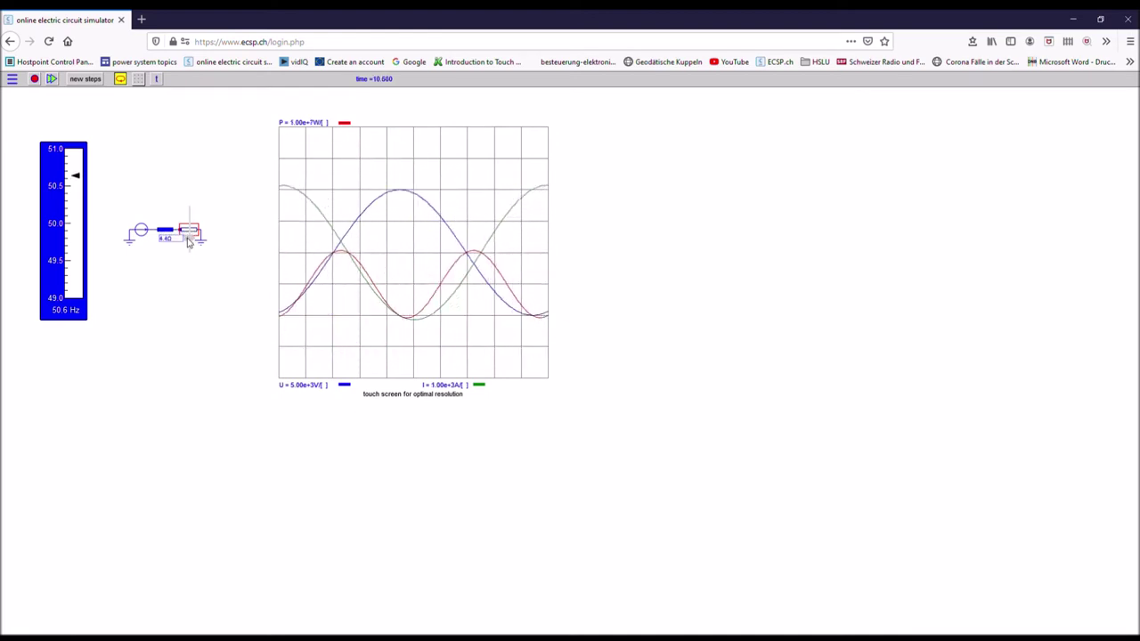
scroll(189, 242, "up", 2)
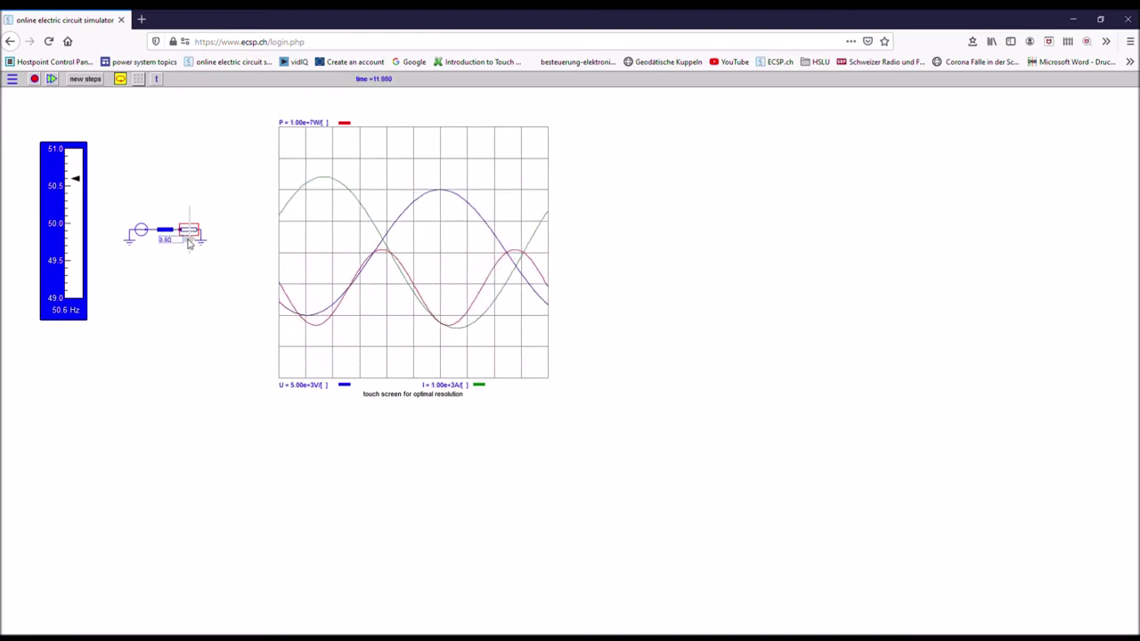
scroll(189, 244, "up", 2)
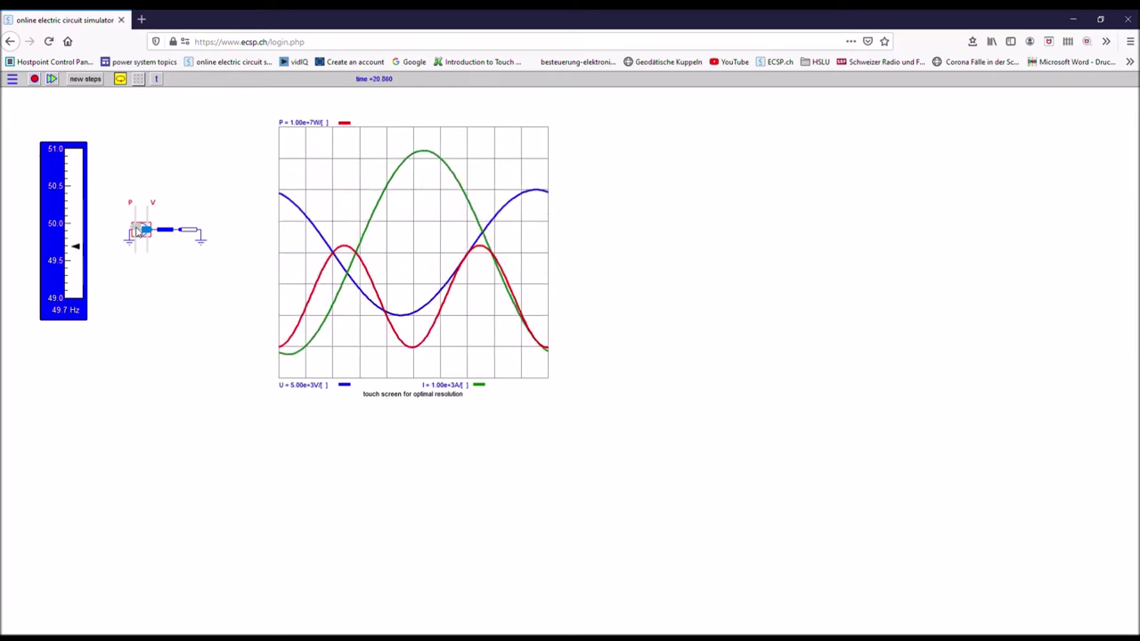
- Adjust the generator's power to around 30 MW to steer the frequency back towards 50 Hz
left_click_drag(136, 229, 137, 228)
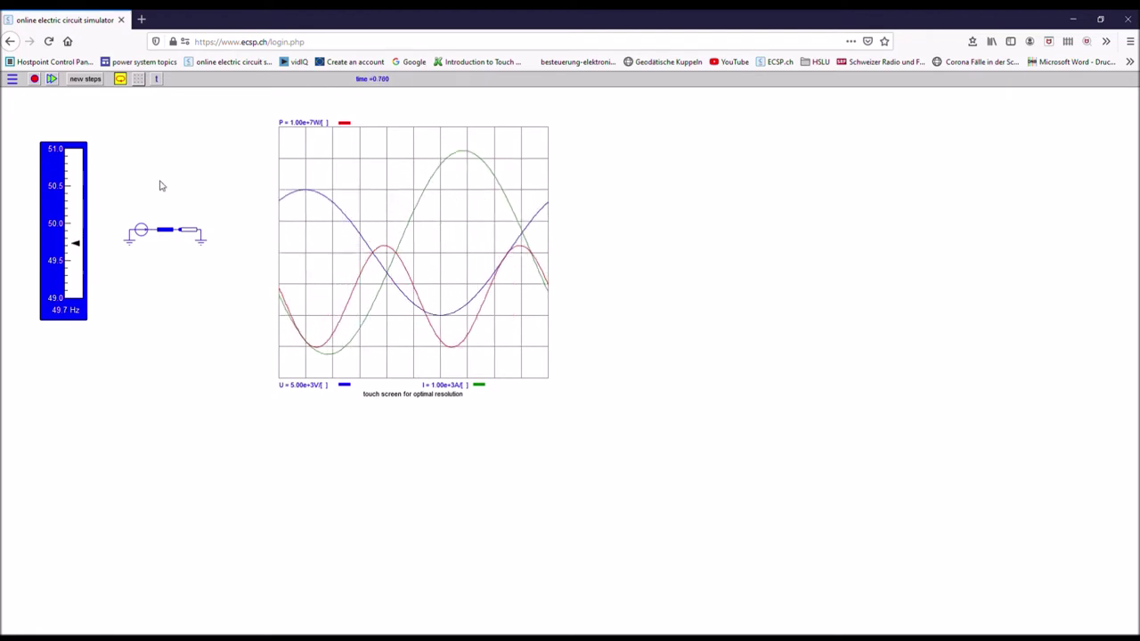
left_click(139, 230)
left_click_drag(137, 234, 137, 228)
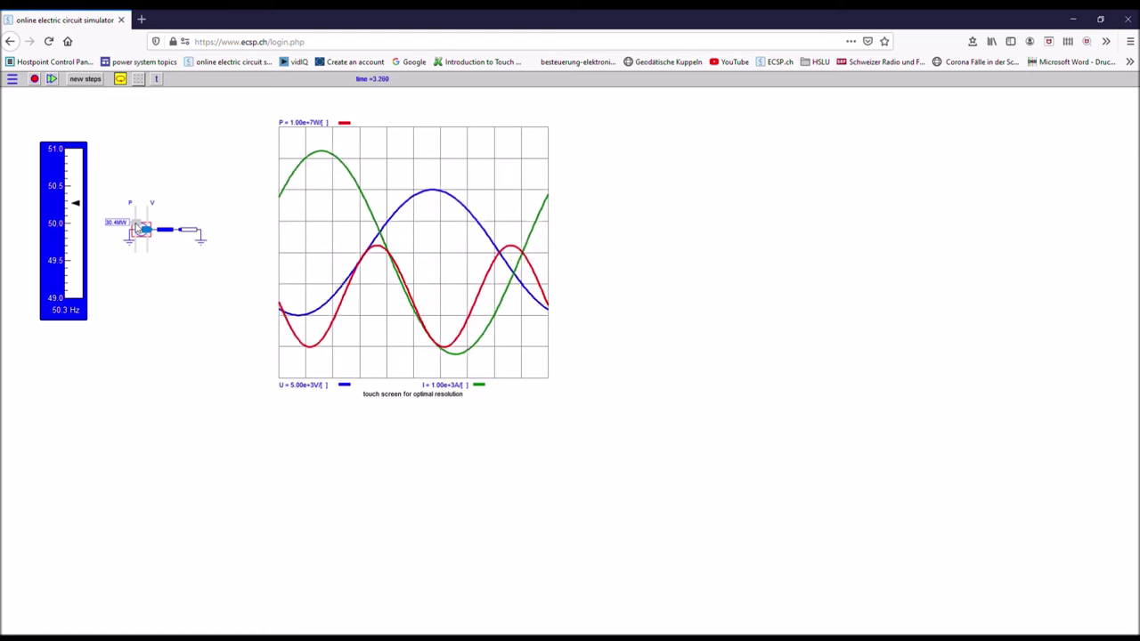
left_click_drag(136, 226, 138, 228)
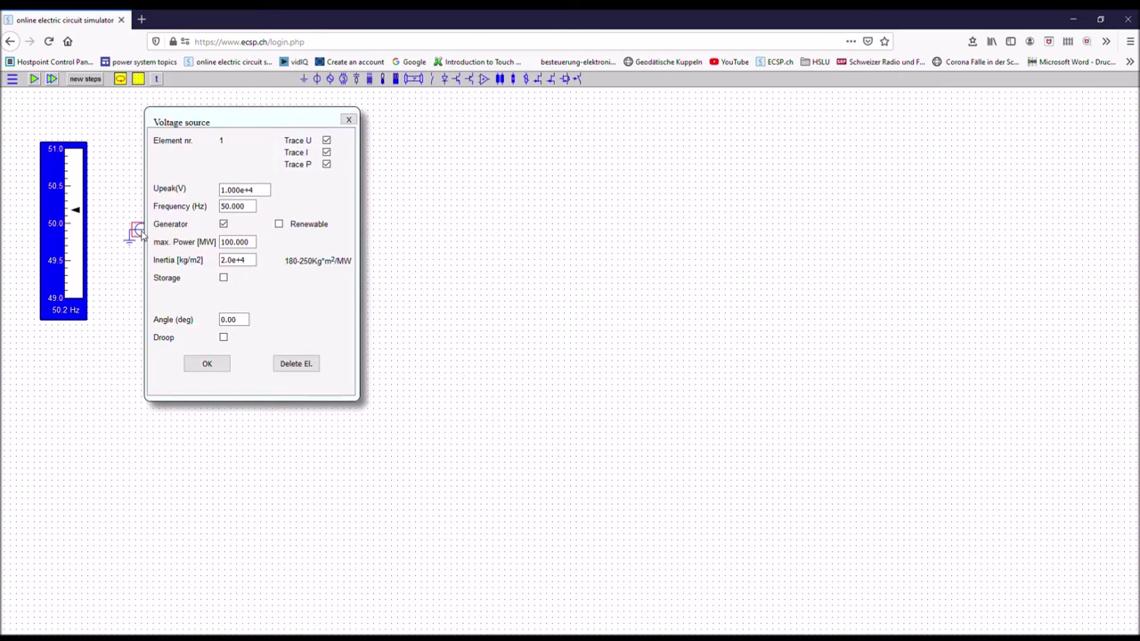
- Enable droop on the generator and set its power to 43.7 MW in the running simulation
left_click(223, 339)
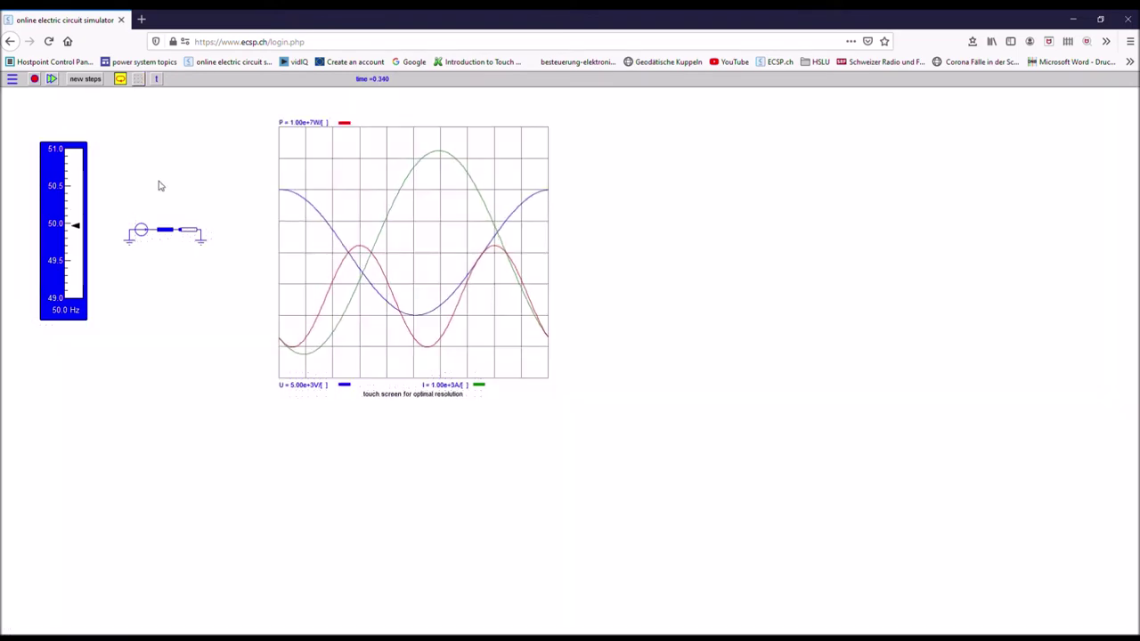
left_click(140, 231)
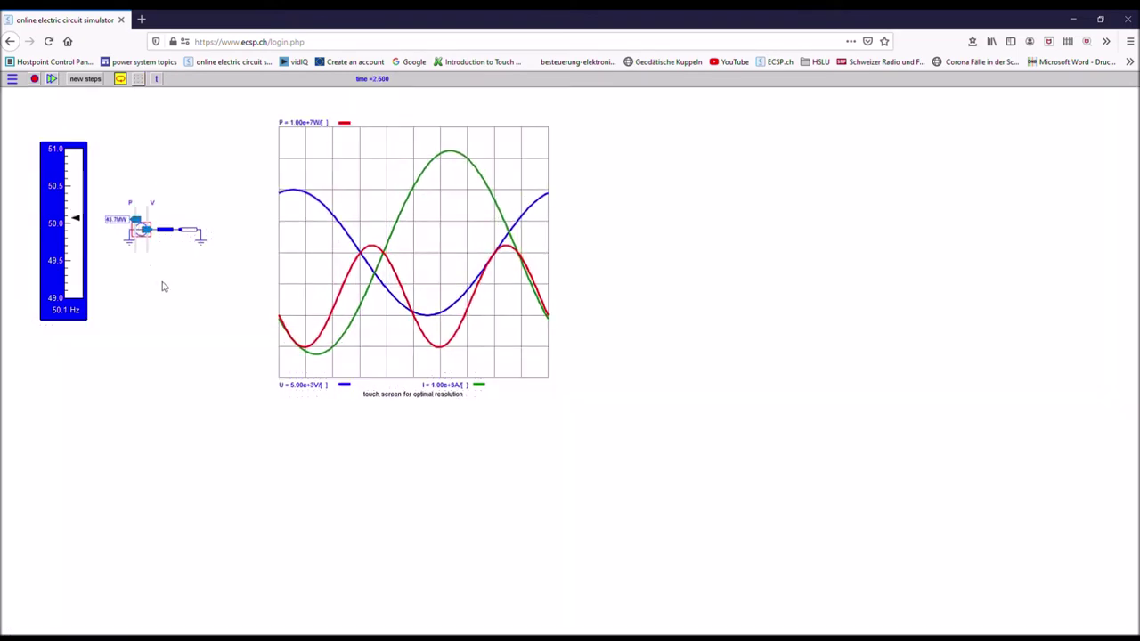
left_click(185, 313)
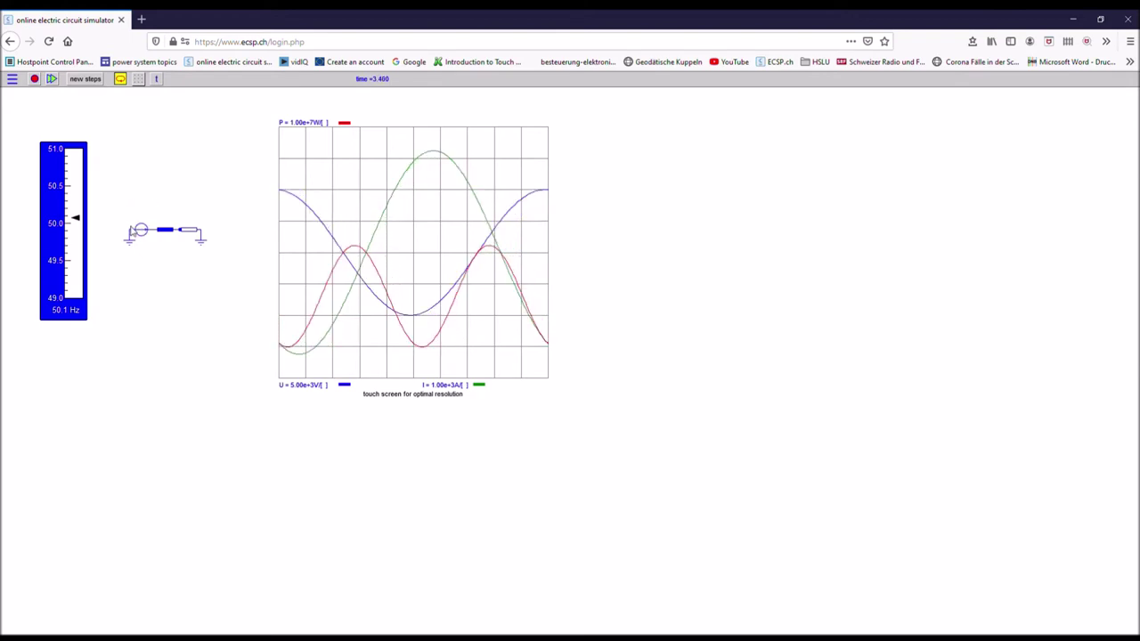
- Raise the droop-controlled generator's power further and repeat a power increase in a new simulation run
left_click(145, 233)
mouse_move(138, 217)
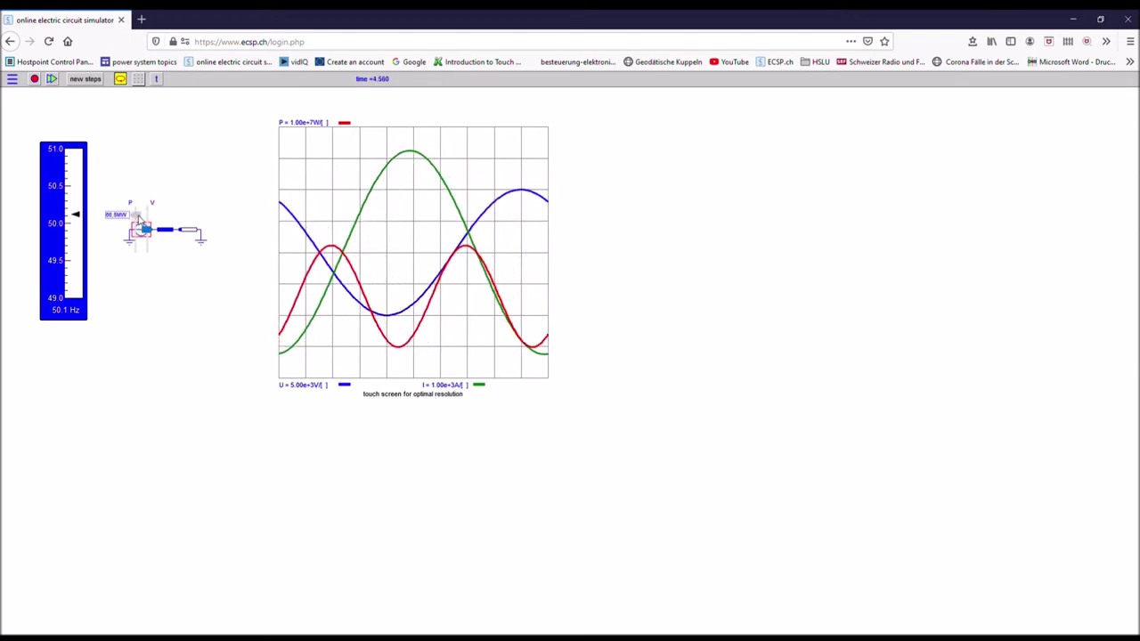
left_click(155, 295)
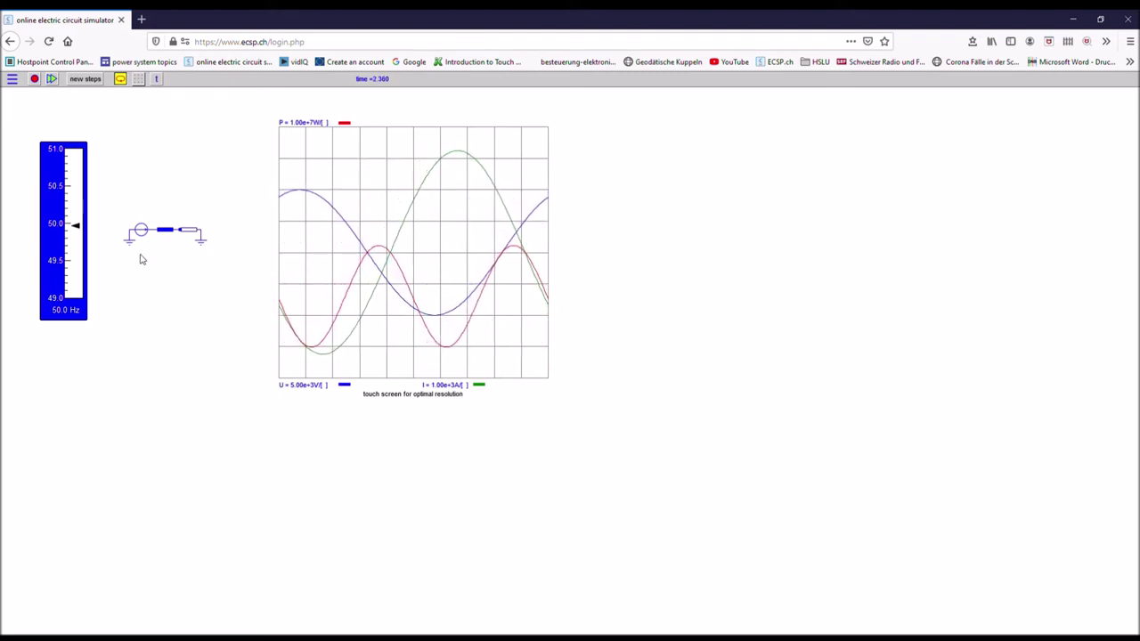
left_click(140, 239)
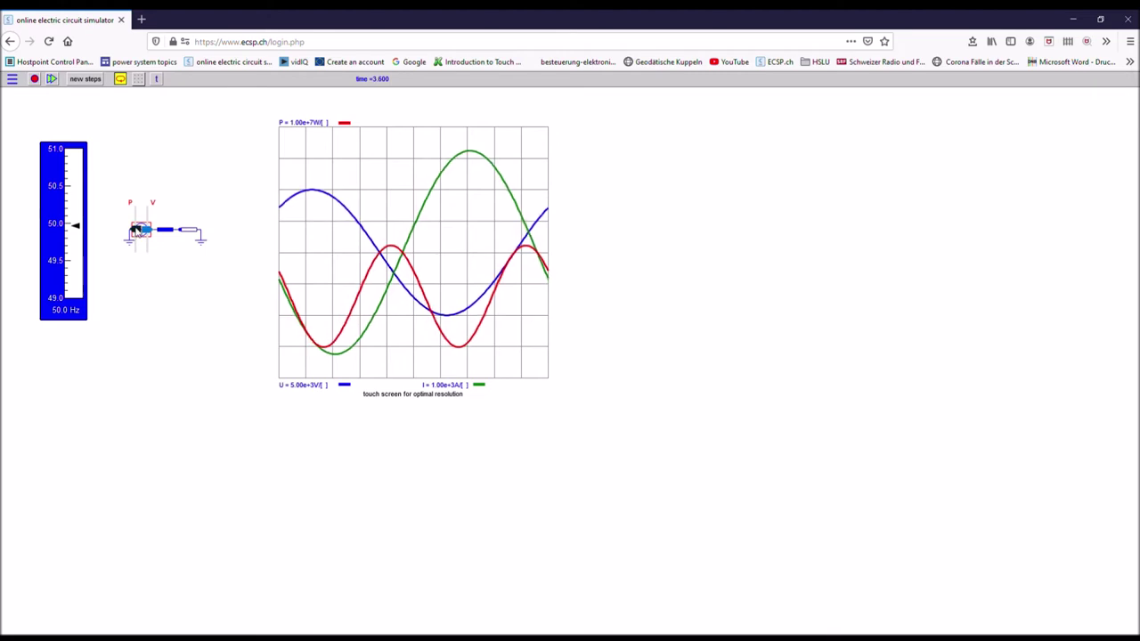
left_click_drag(135, 229, 134, 219)
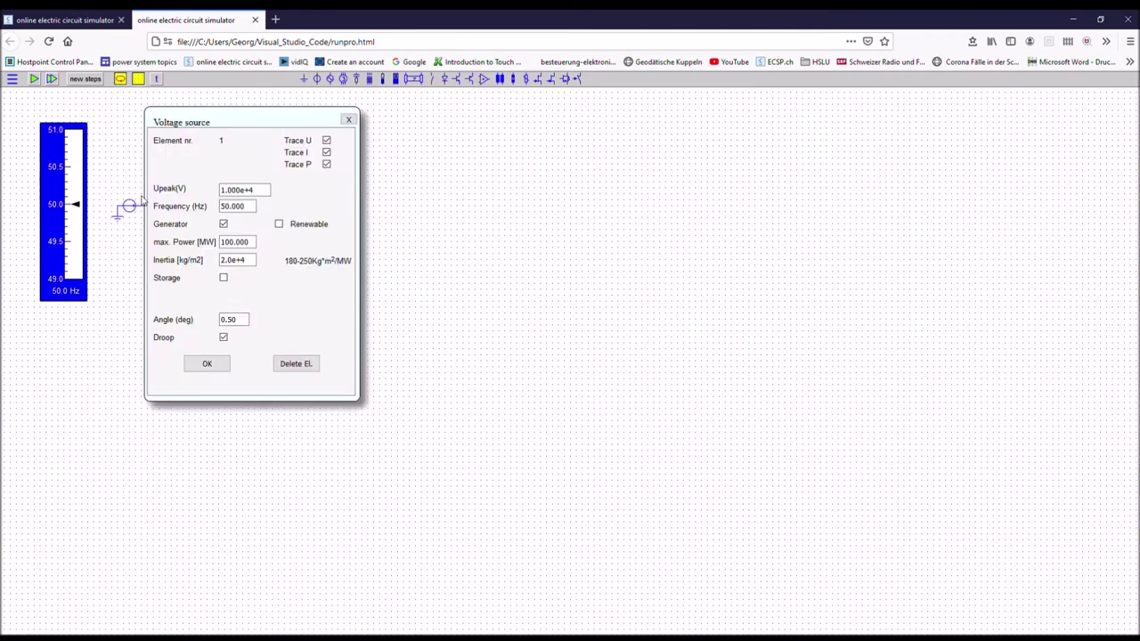
- Enable storage on the voltage source and set its capacity to 0.3 MWh
left_click(224, 280)
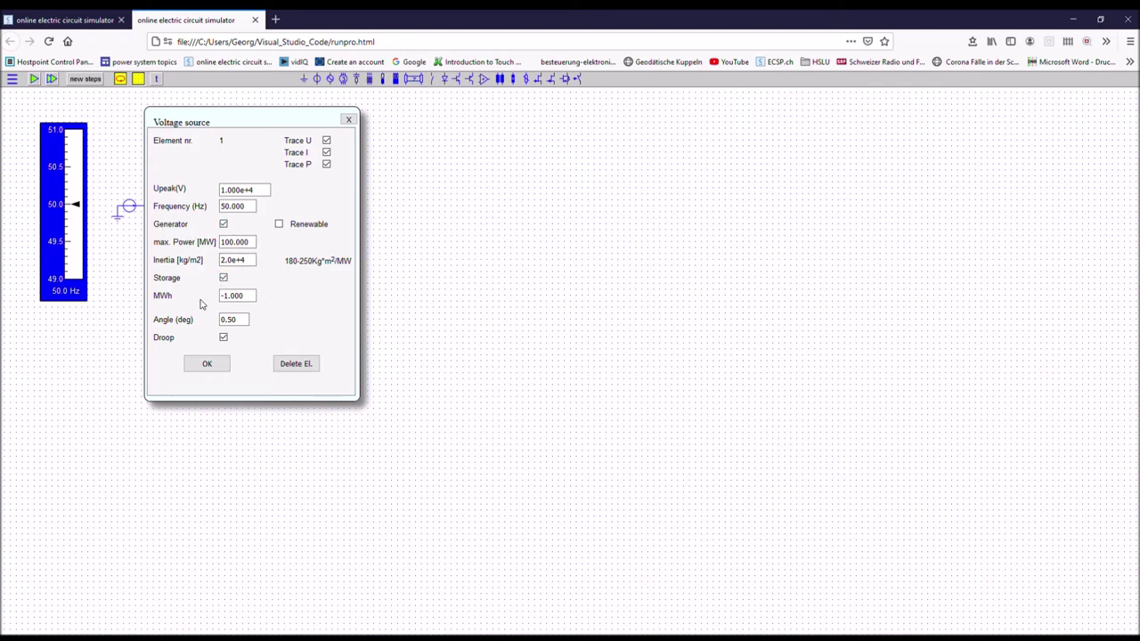
left_click(238, 296)
left_click_drag(252, 297, 210, 299)
key("BackSpace")
type("0.3")
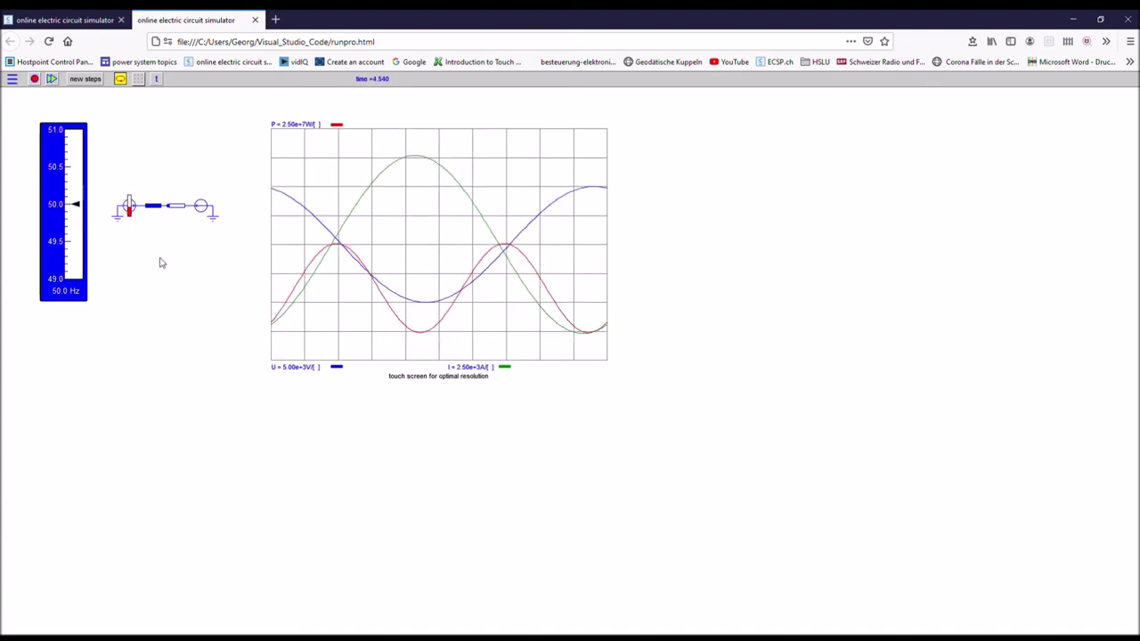
- Lower the storage source's power setting below zero in stages while the simulation runs
left_click(127, 211)
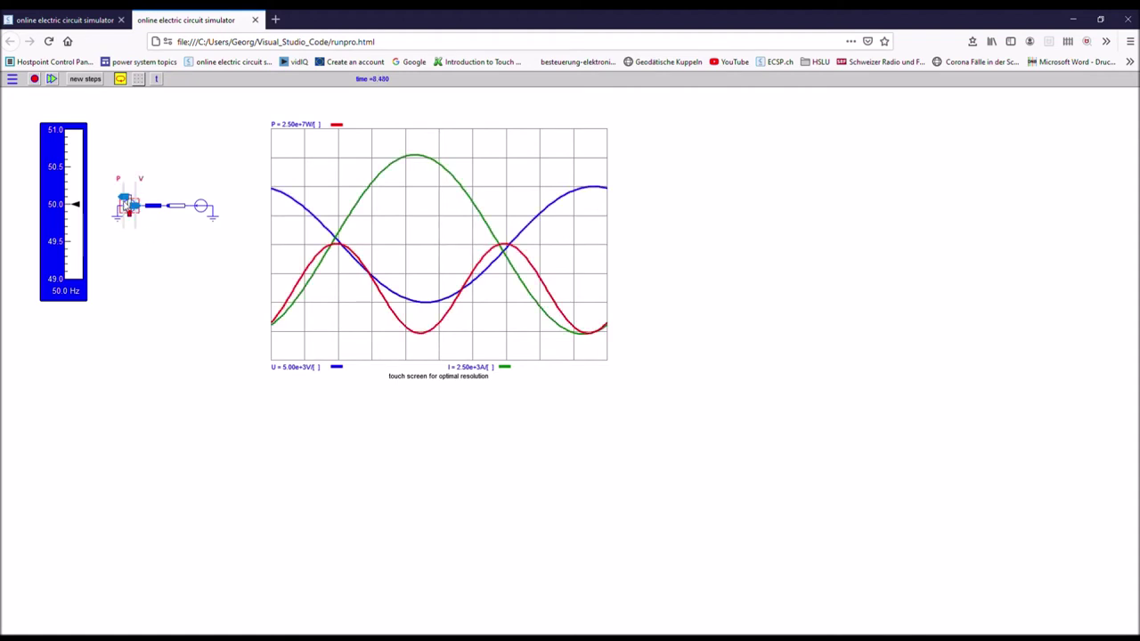
left_click(125, 198)
left_click_drag(124, 198, 124, 212)
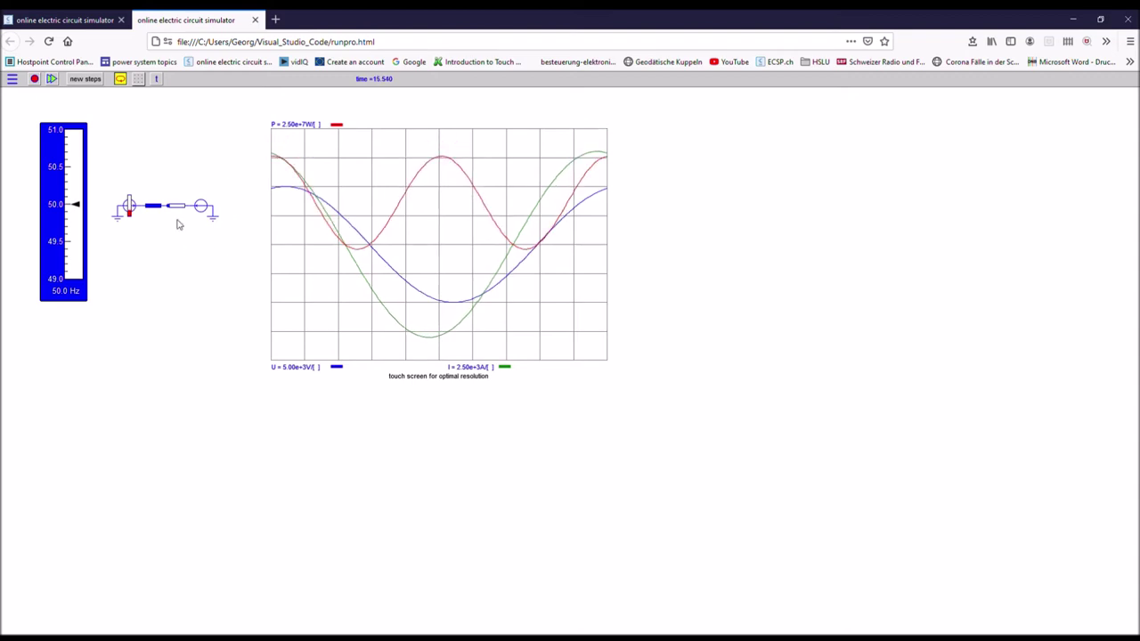
mouse_move(131, 206)
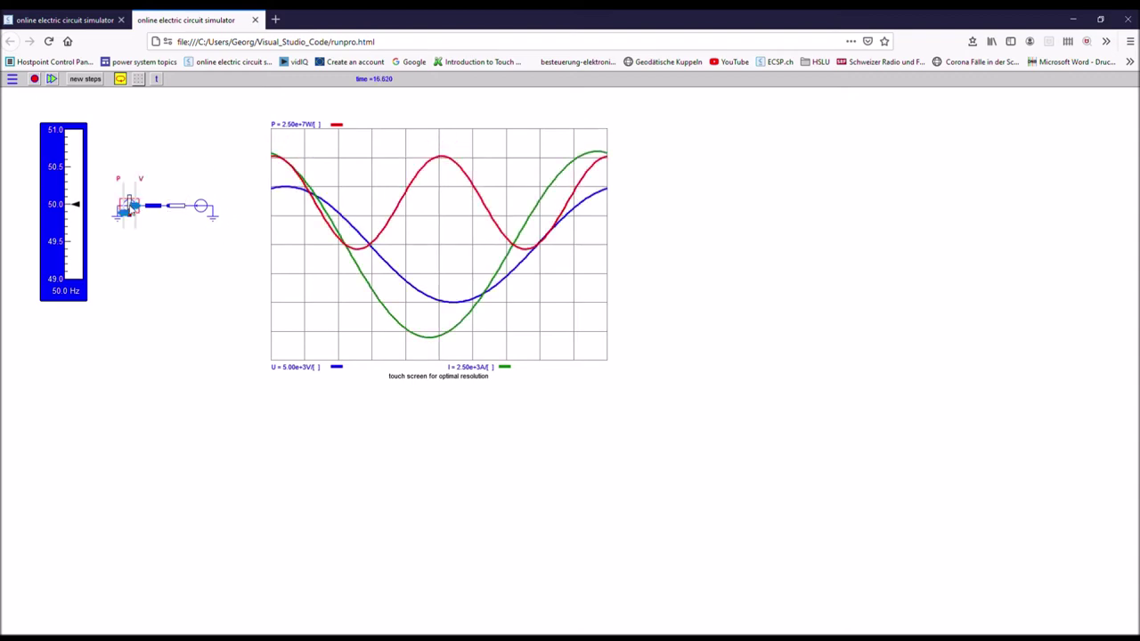
left_click_drag(123, 213, 123, 214)
left_click_drag(124, 215, 125, 222)
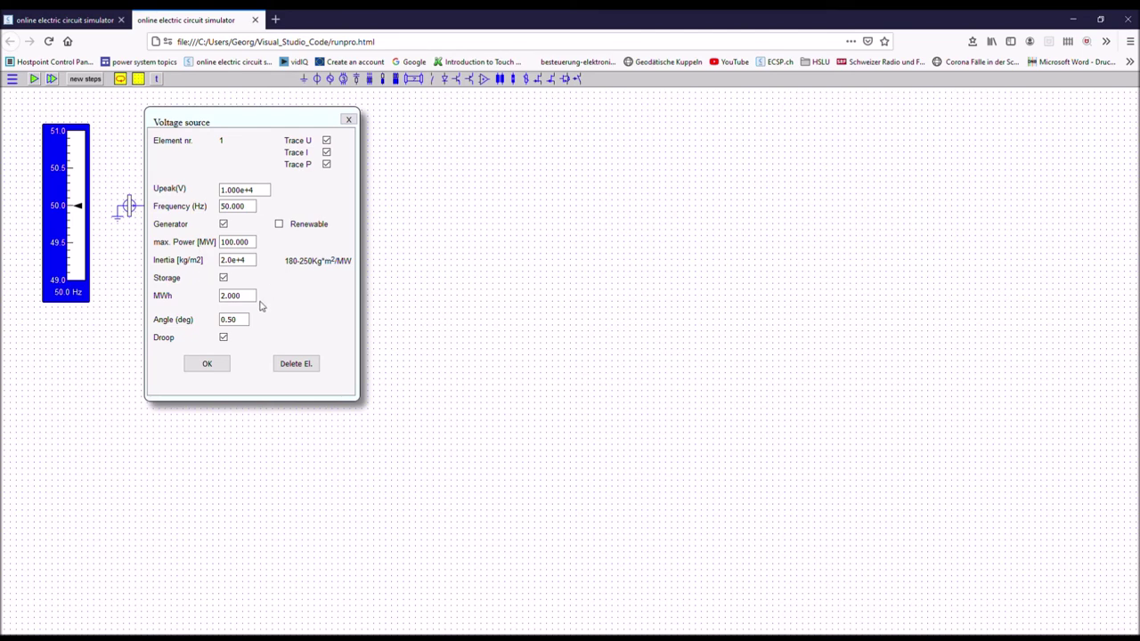
- Mark the generator as renewable with 2 seconds between new random values
left_click(280, 224)
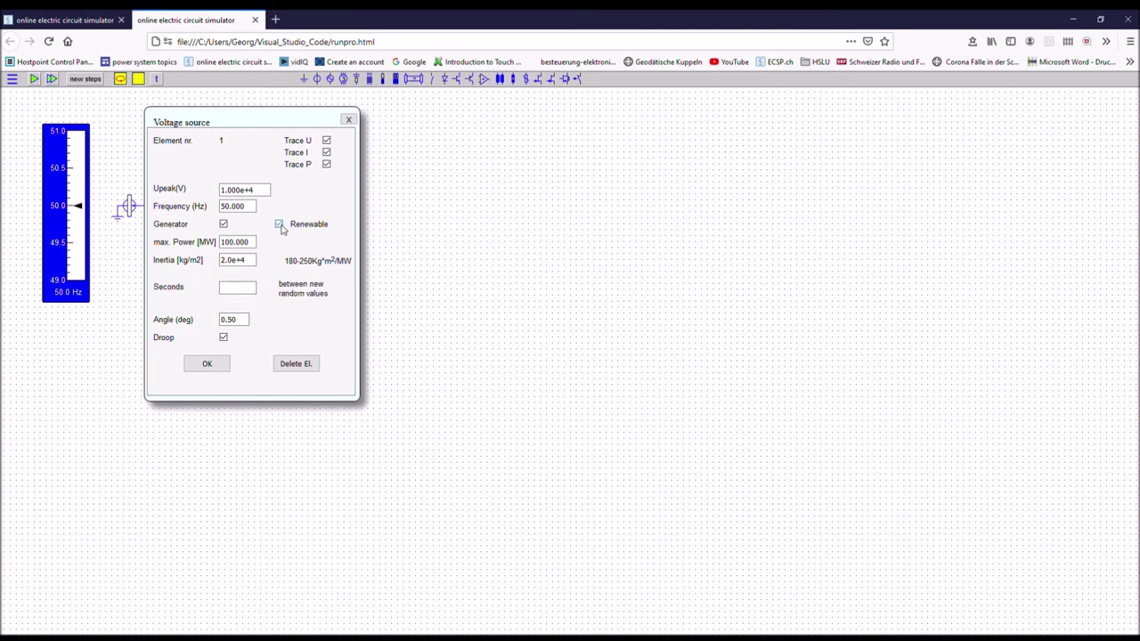
left_click(234, 292)
type("2")
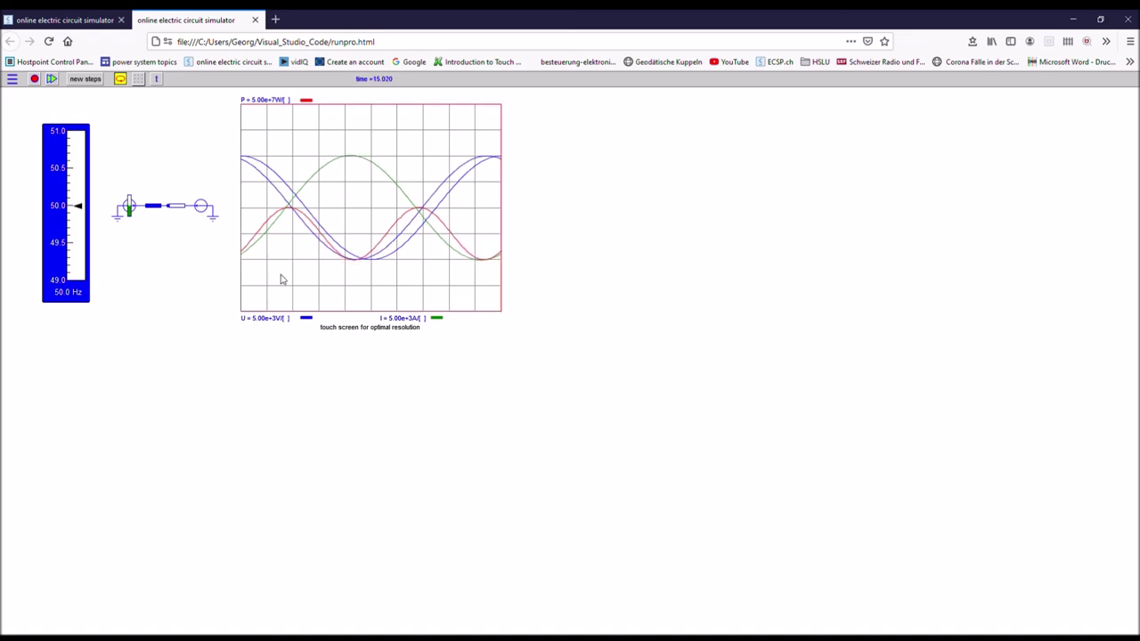
- Compare the traces of the second voltage source and the renewable generator in the running simulation
left_click(202, 208)
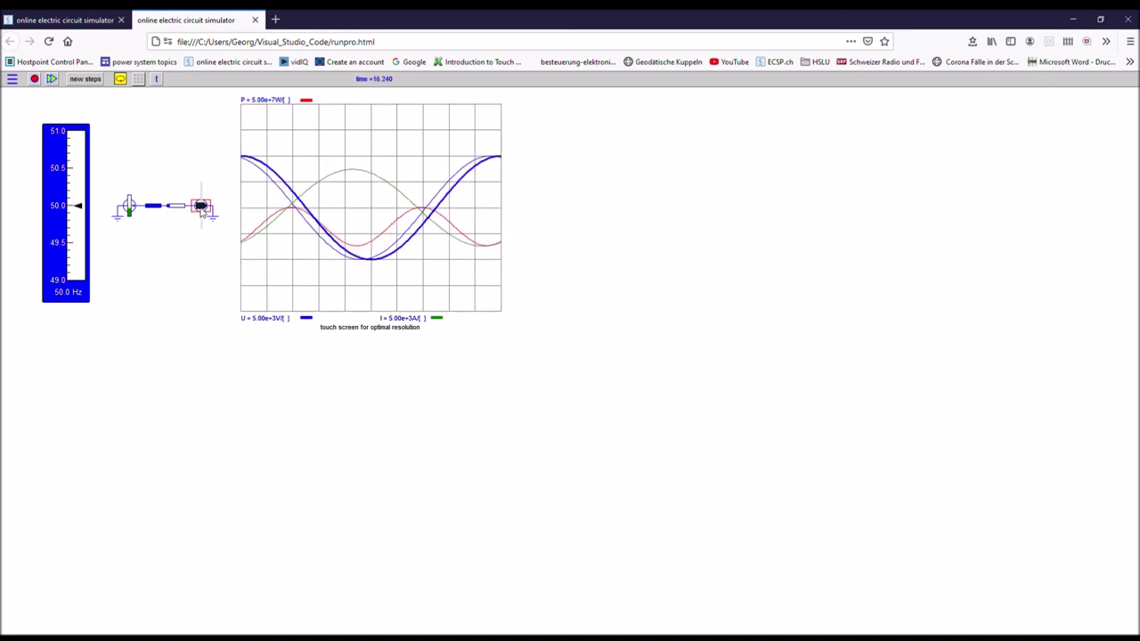
left_click(127, 207)
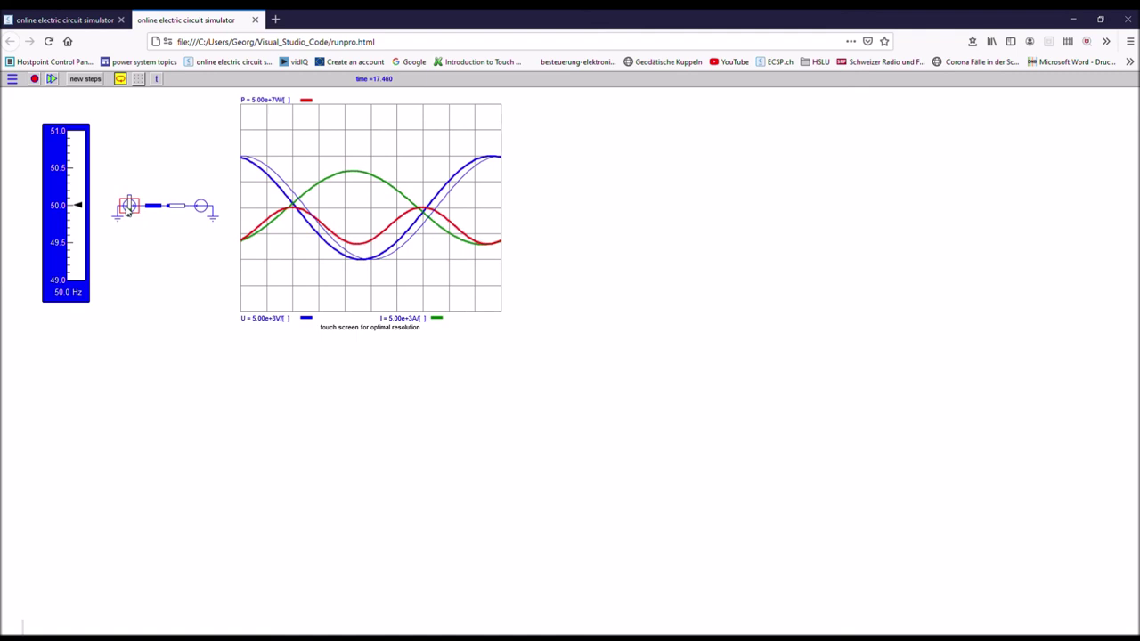
left_click(127, 208)
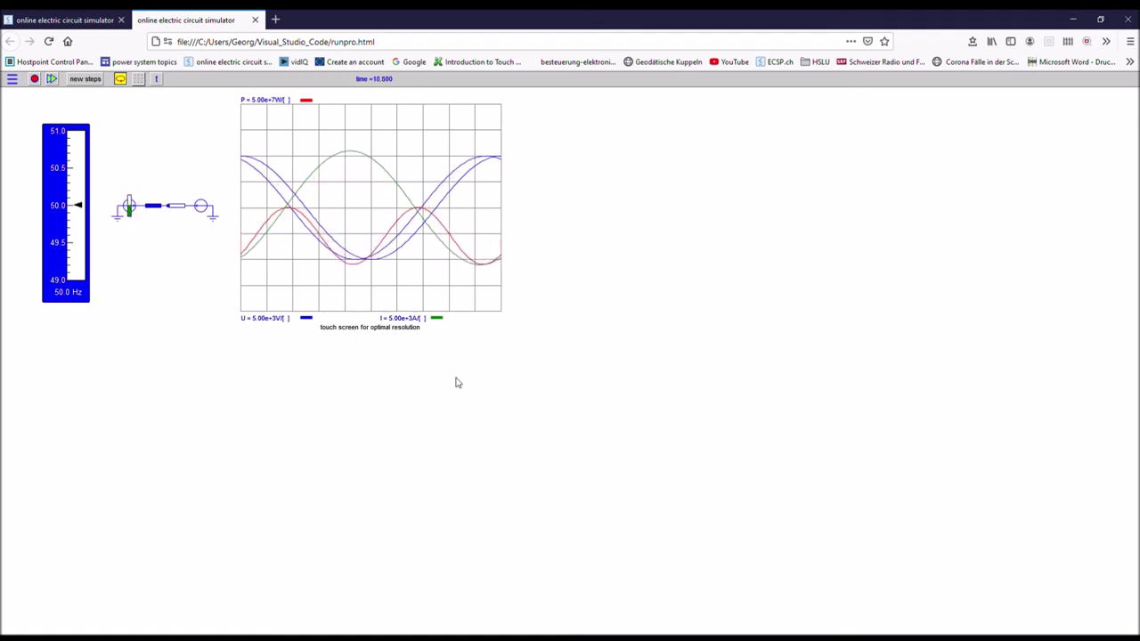